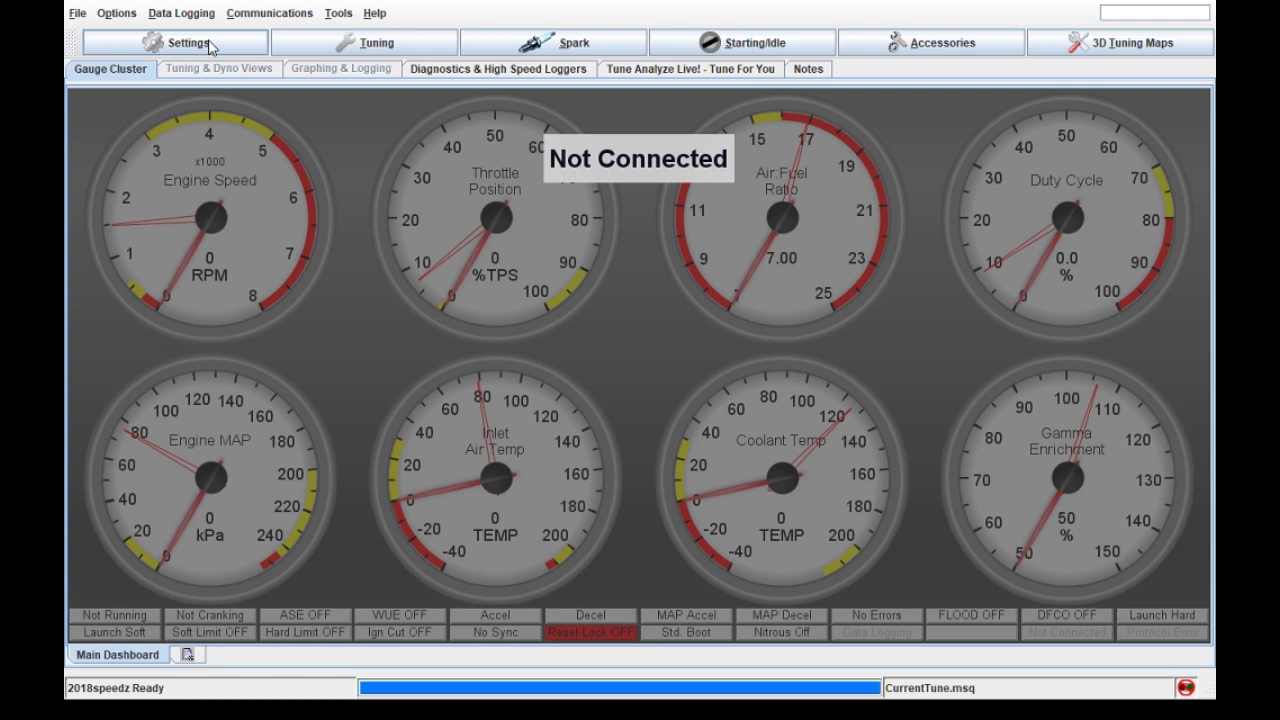
- Open Settings > Engine Constants and show the help text for the required fuel (ms) field
left_click(210, 44)
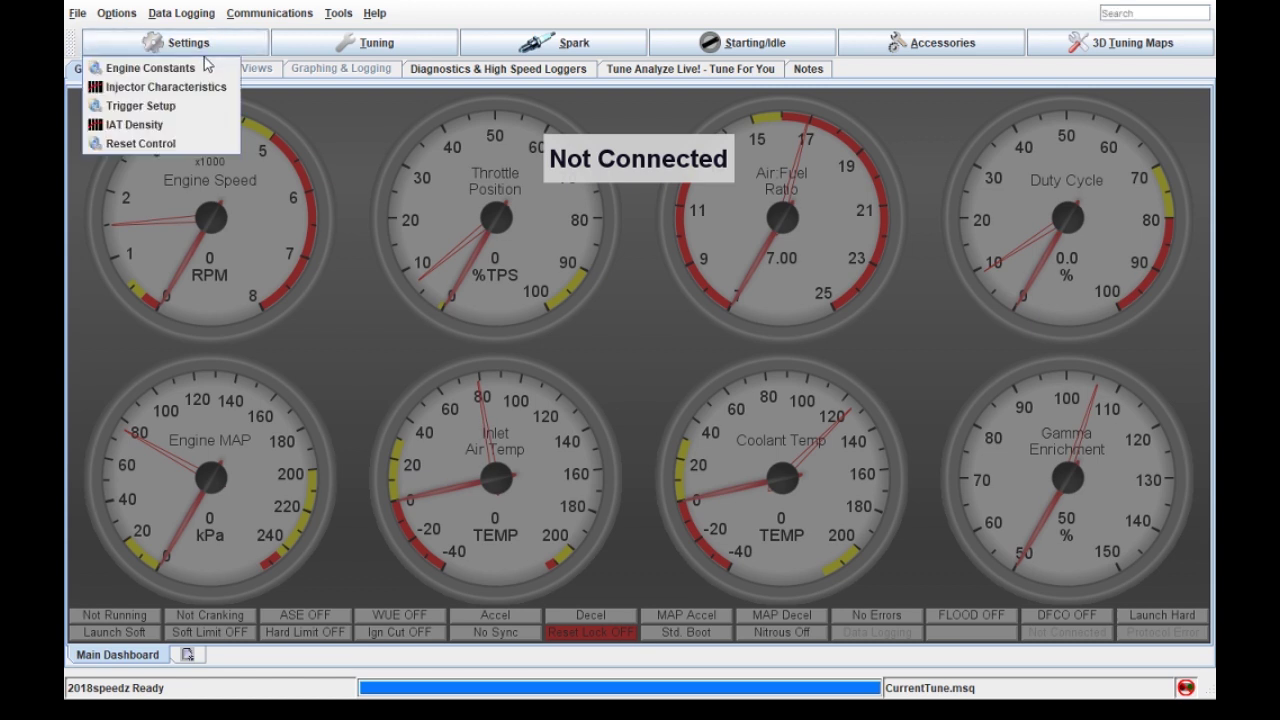
left_click(210, 67)
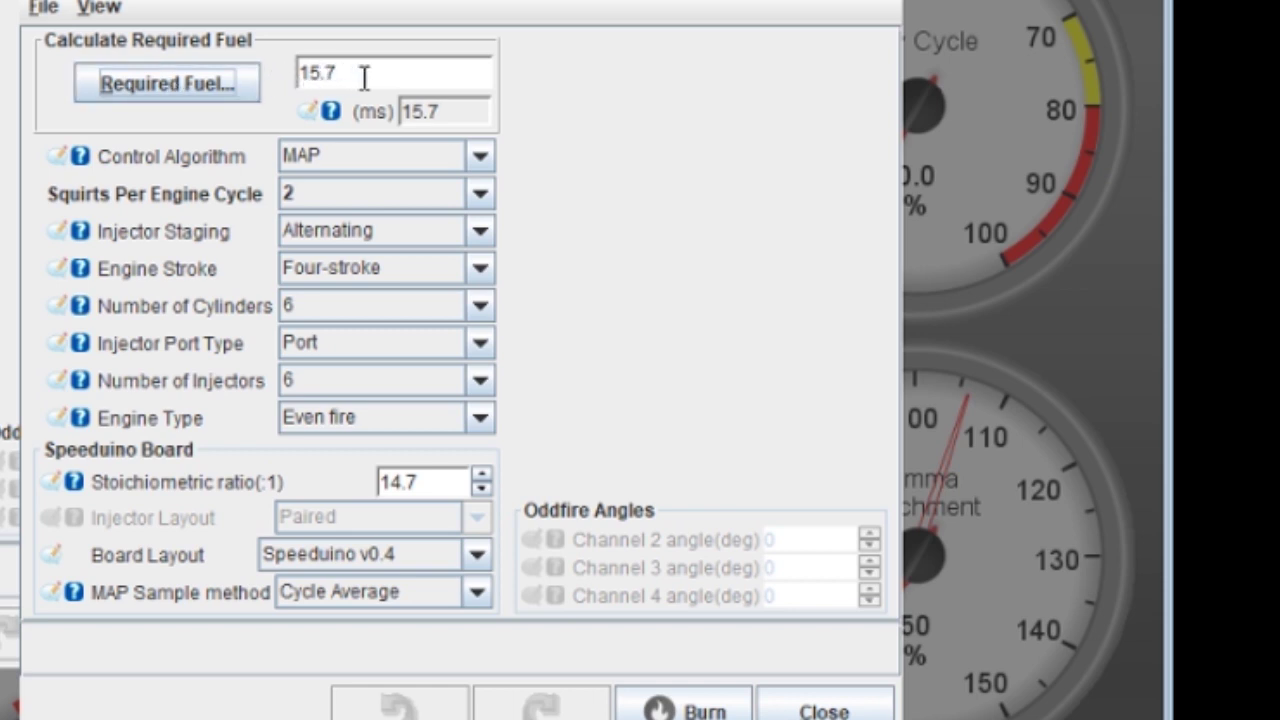
left_click(428, 113)
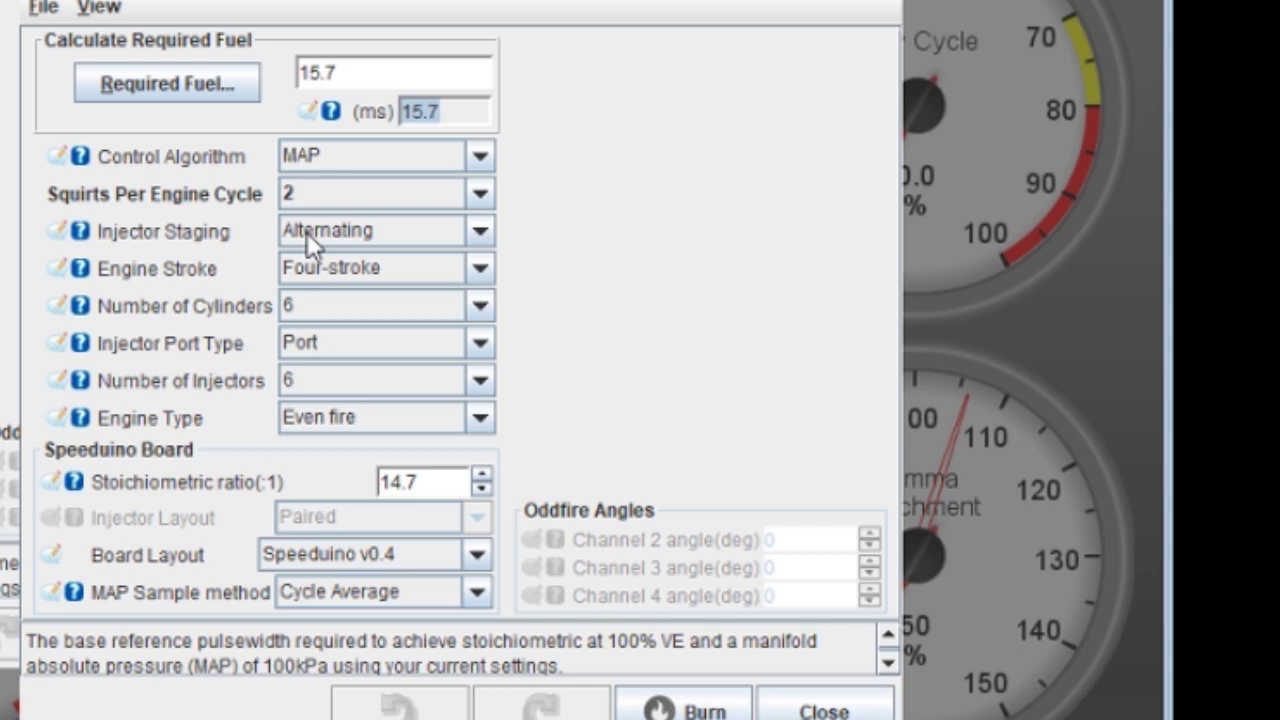
- Keep 2 squirts per engine cycle and switch injector staging to Simultaneous
left_click(481, 196)
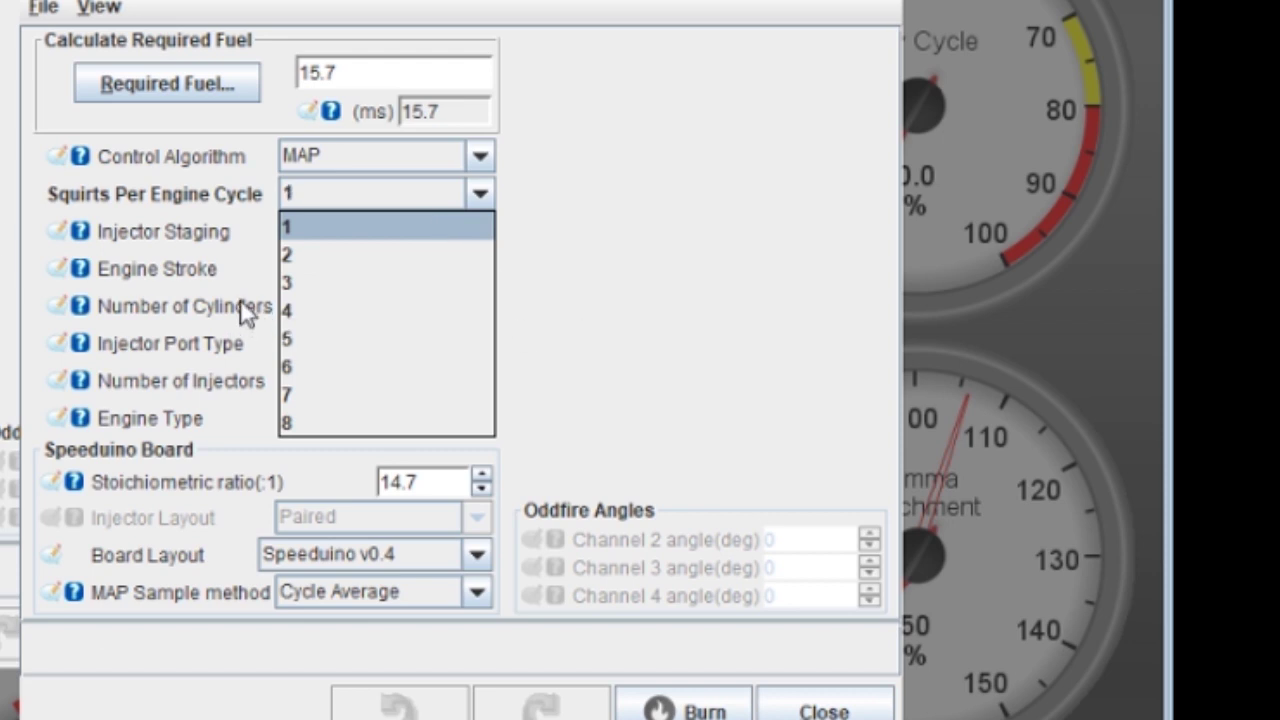
key("Down")
key("Return")
left_click(480, 234)
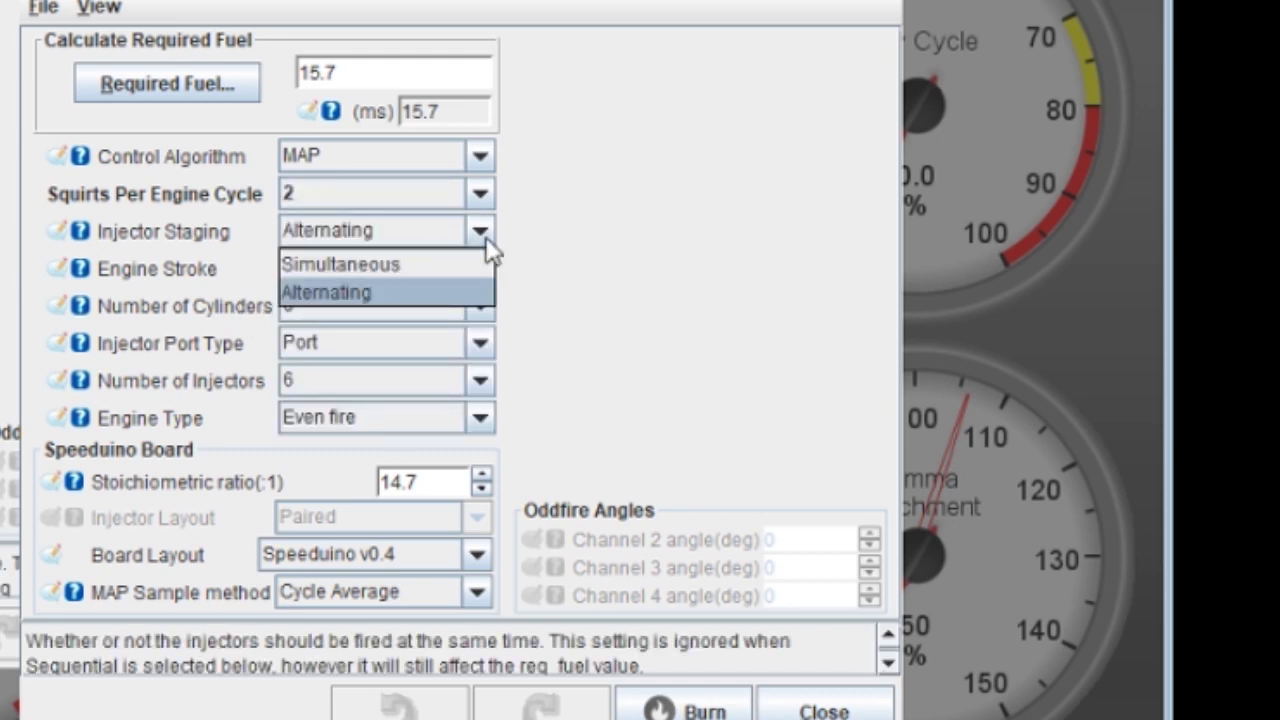
left_click(405, 261)
- Try 1 squirt per engine cycle, then 3 squirts
left_click(482, 199)
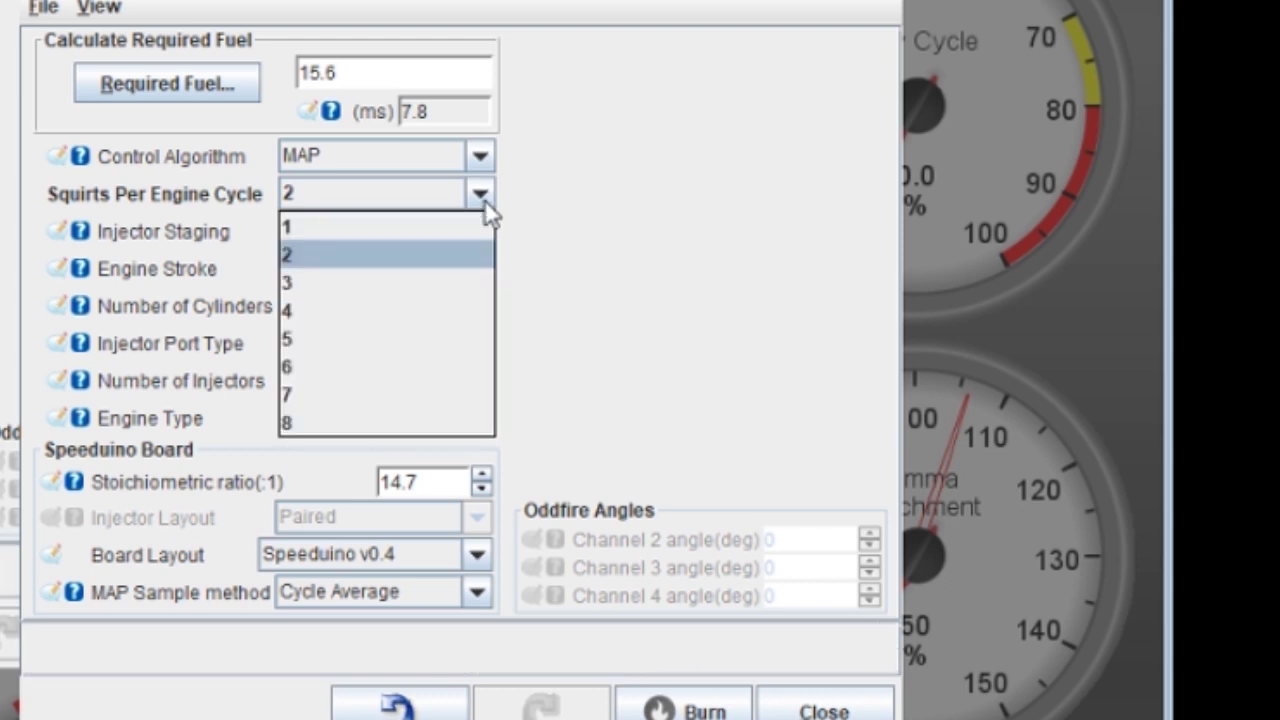
left_click(402, 228)
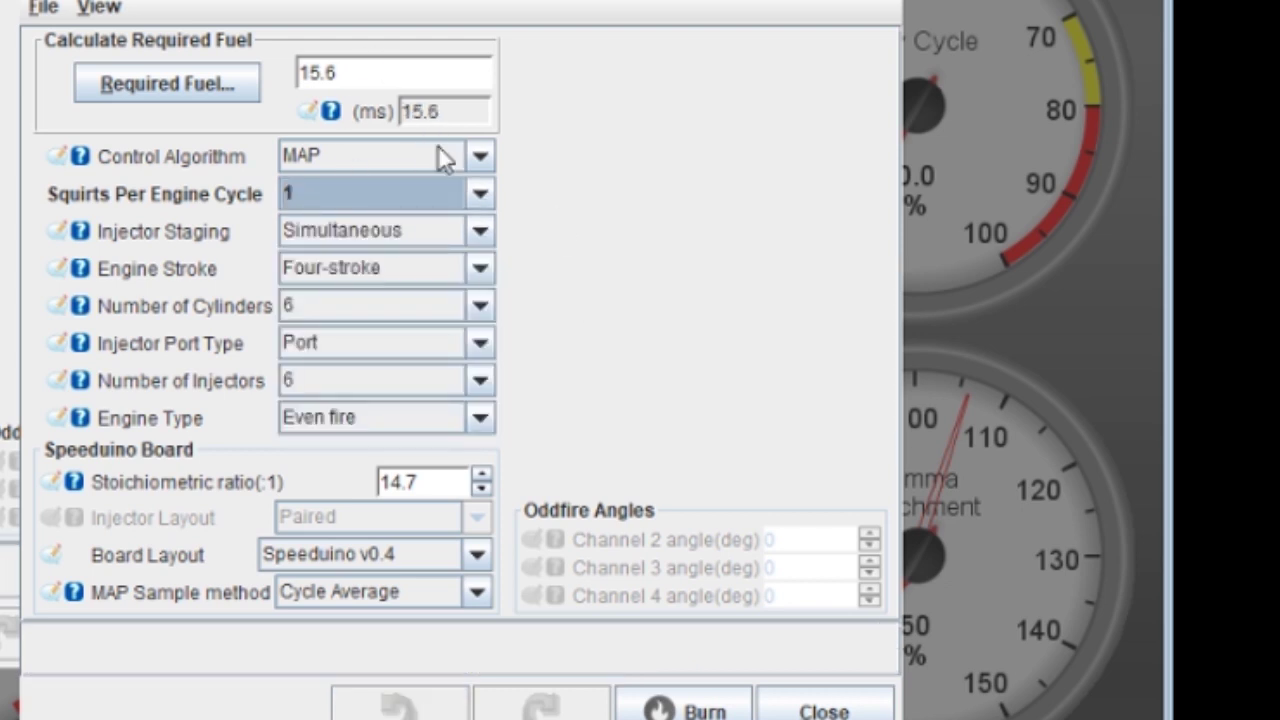
left_click(481, 195)
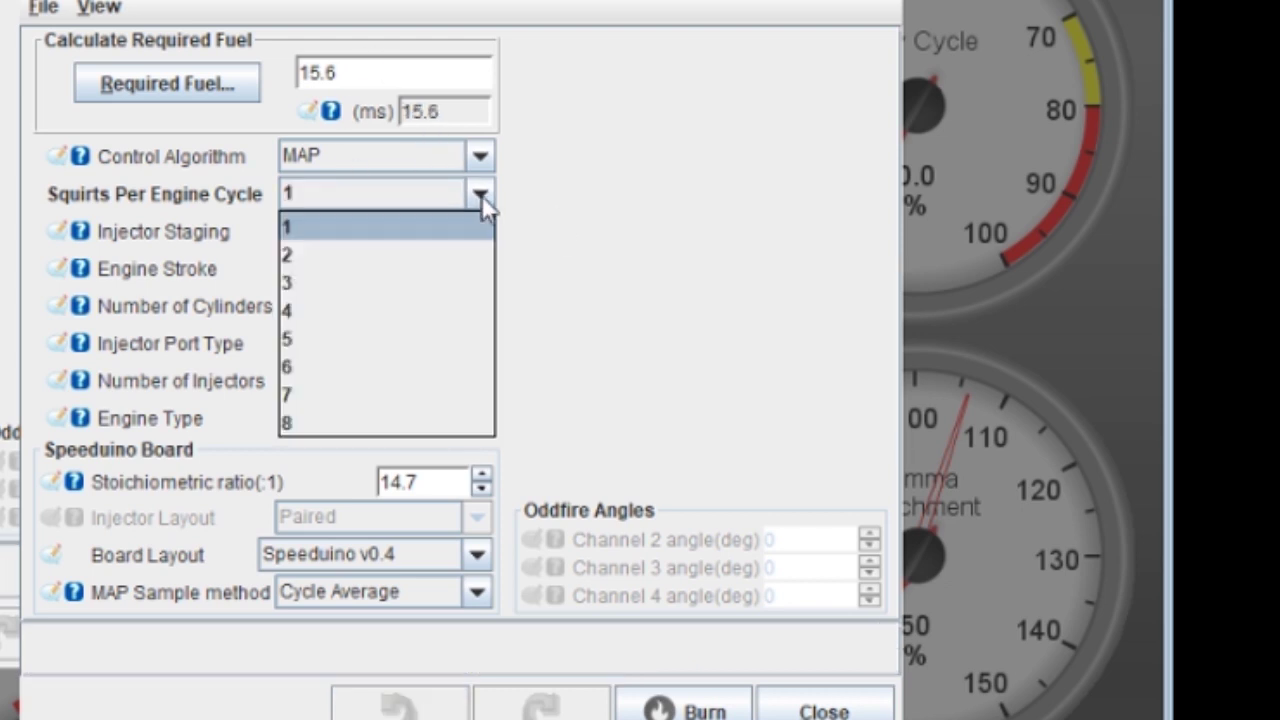
left_click(405, 285)
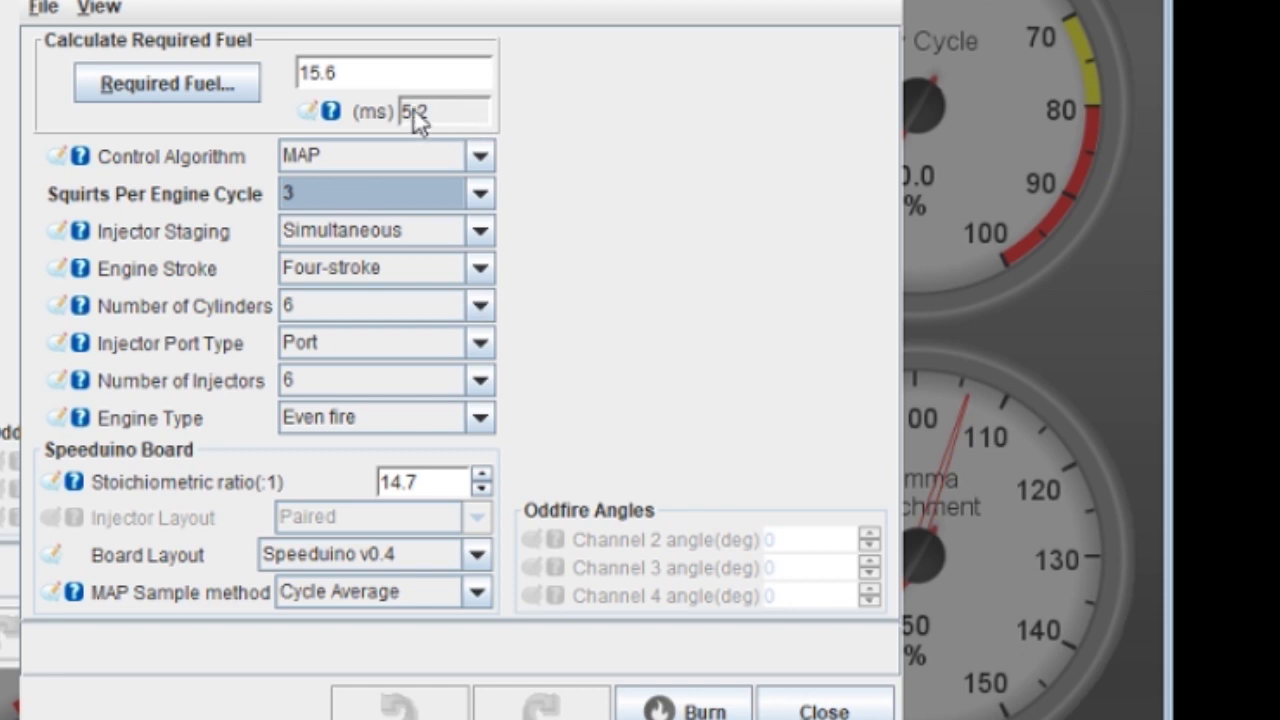
- Return to 2 squirts per cycle with Alternating staging, giving a 15.6 ms pulsewidth
left_click(480, 233)
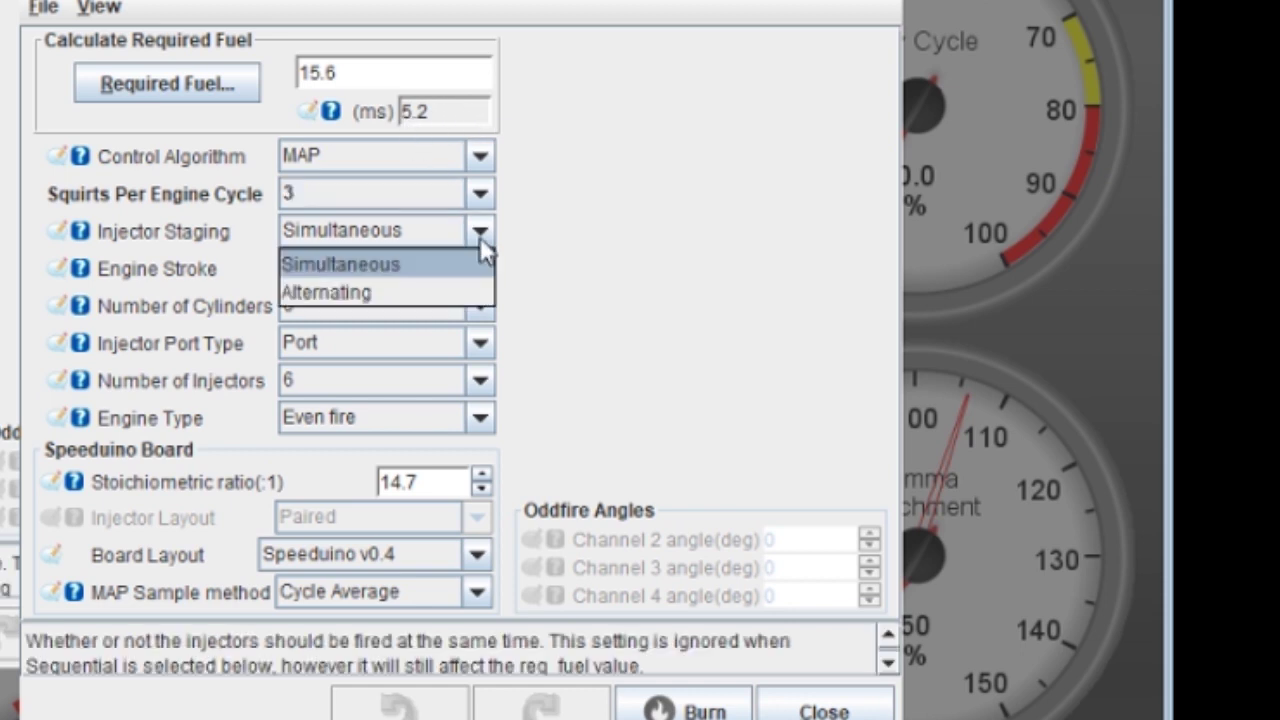
left_click(480, 194)
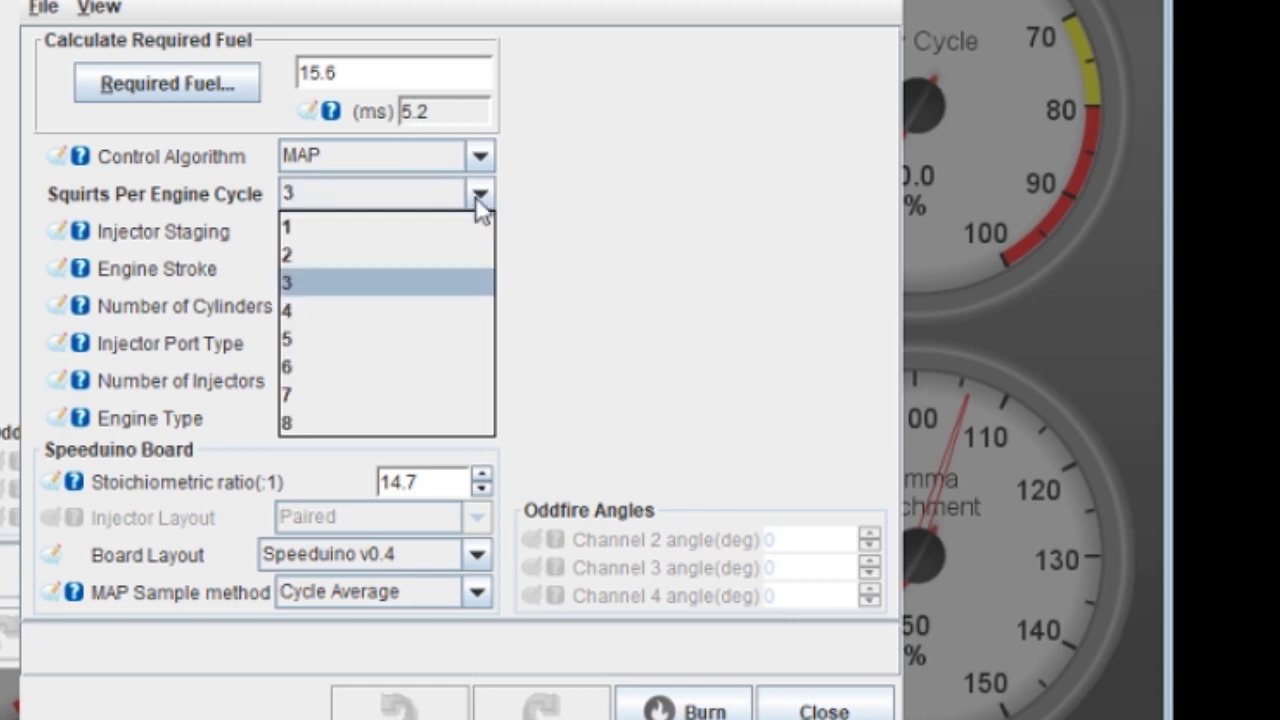
left_click(421, 253)
left_click(478, 229)
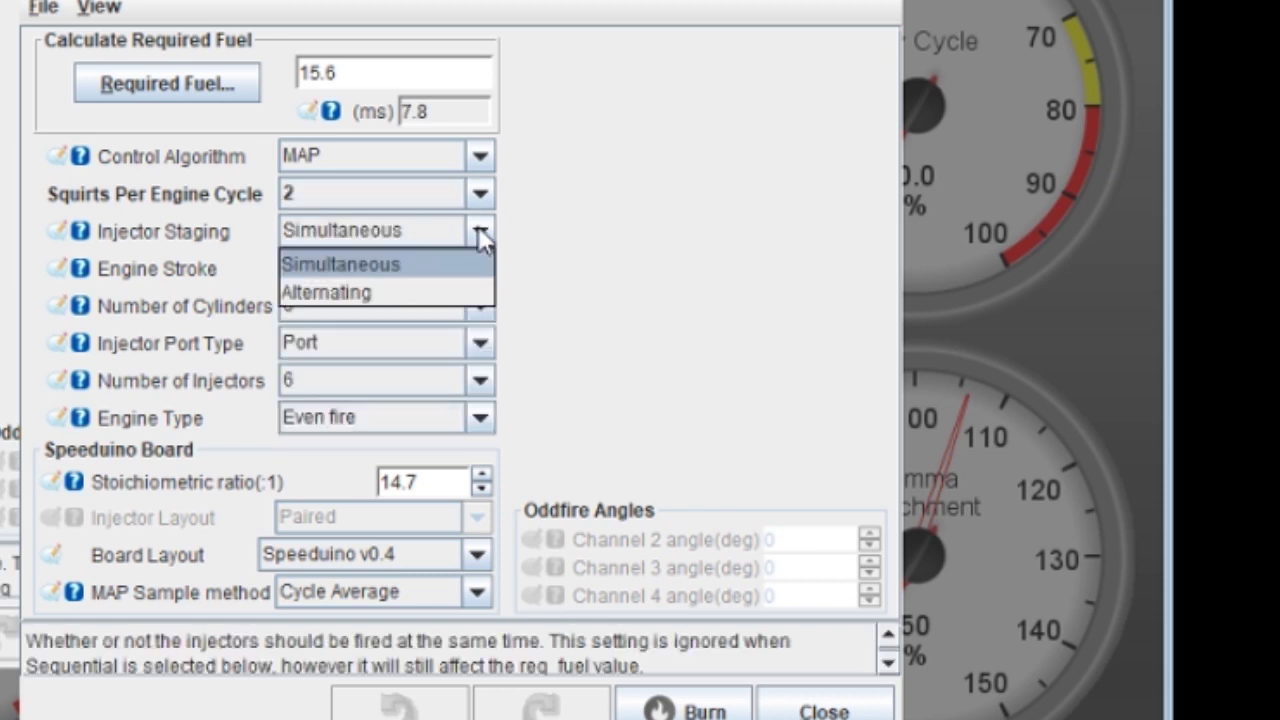
left_click(394, 296)
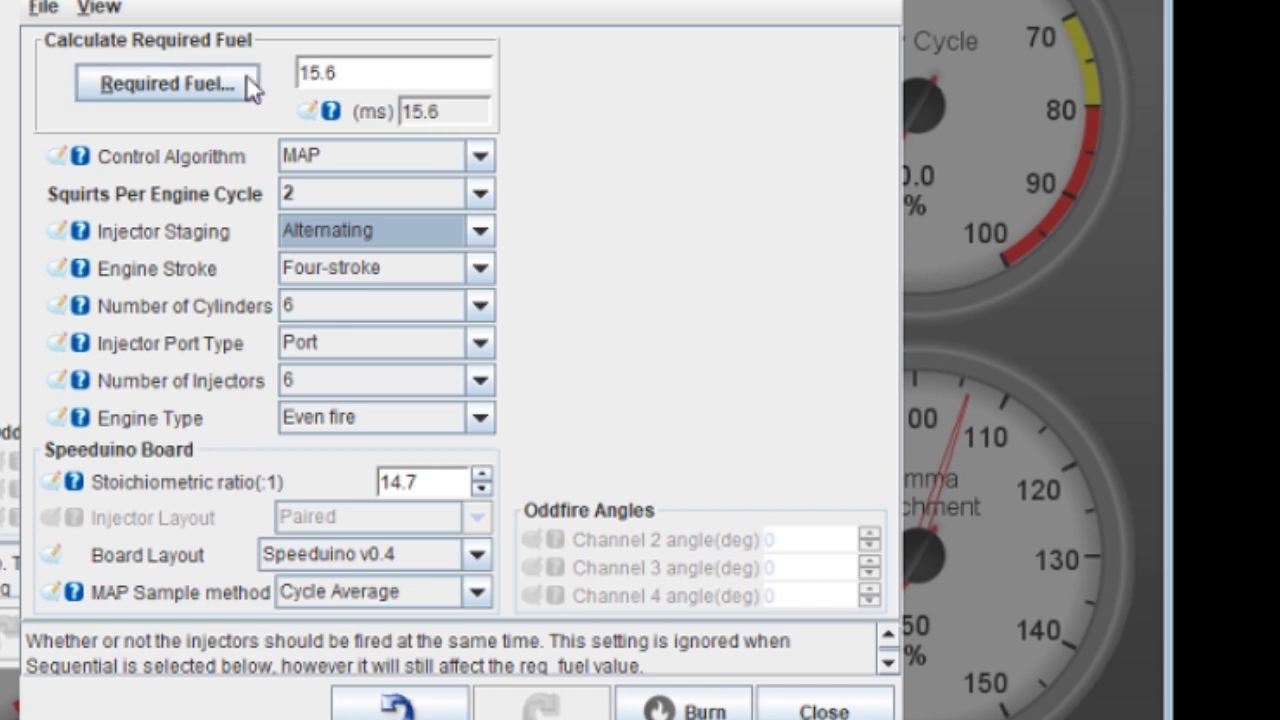
- Use the Required Fuel calculator to change required fuel from 15.6 ms to 7.1 ms
left_click(173, 75)
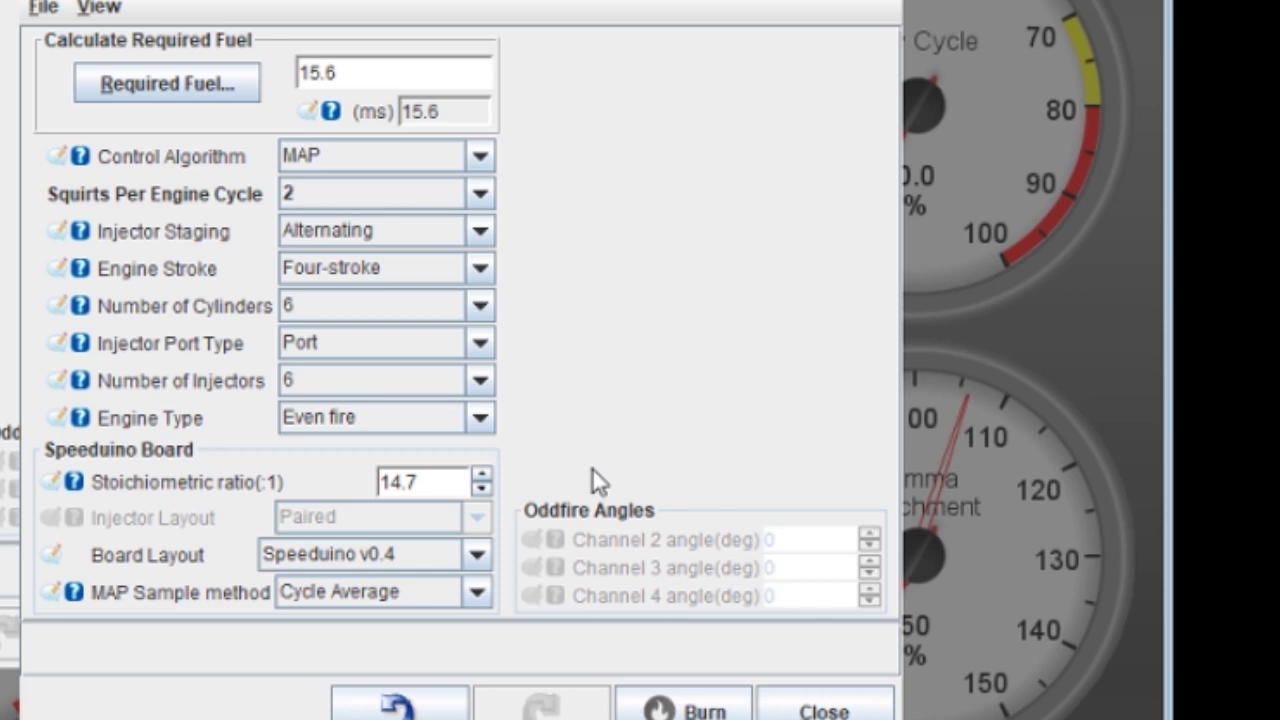
key("Return")
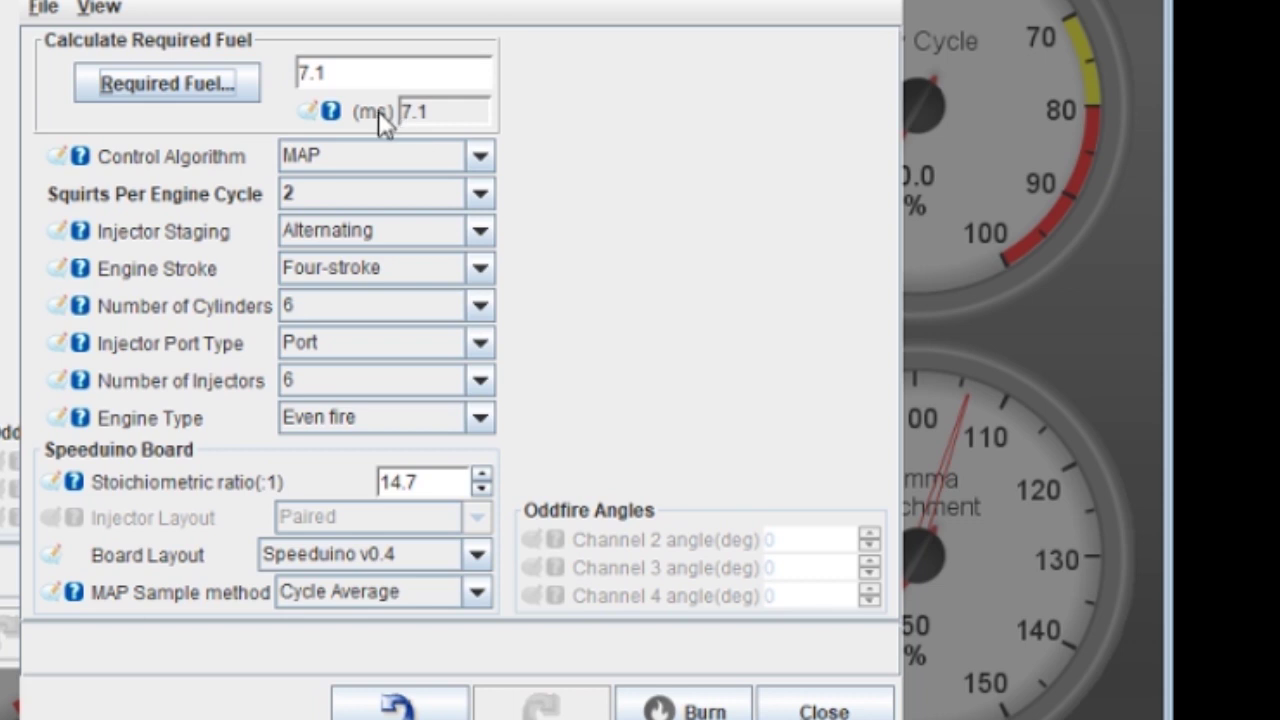
- Show the help for the 7.1 ms required fuel value and list the squirts-per-cycle choices
left_click(449, 120)
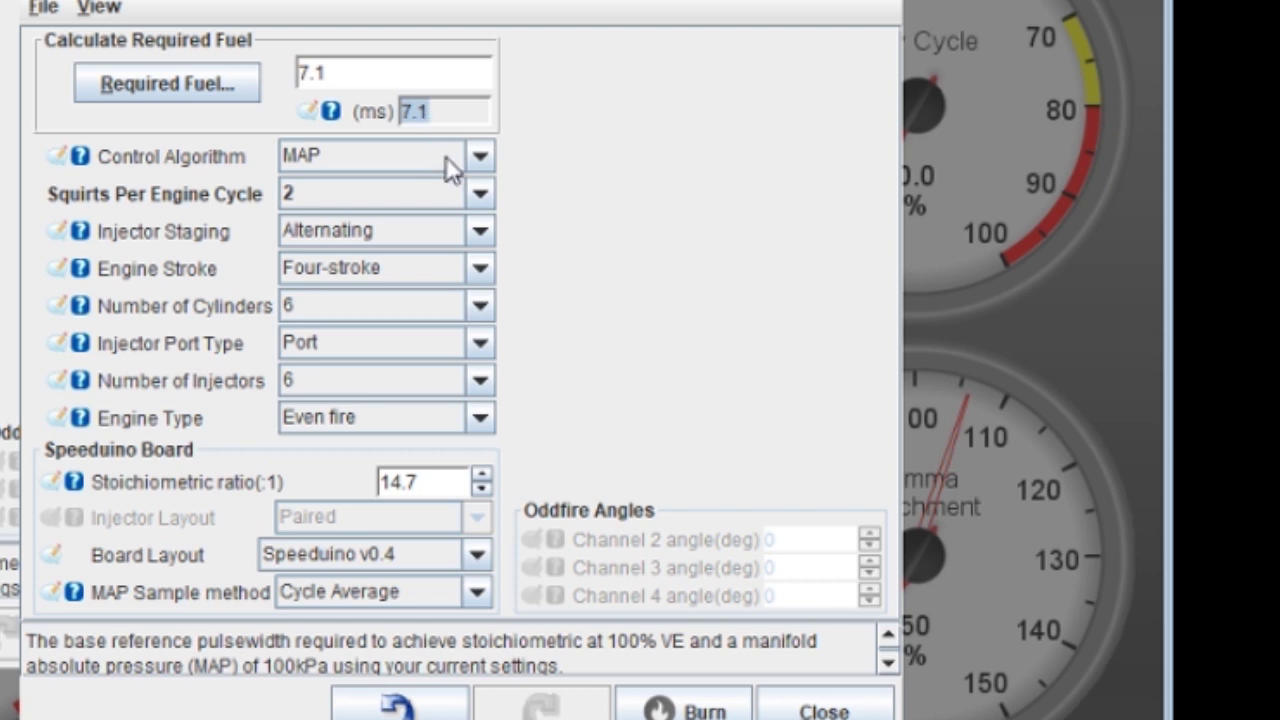
left_click(482, 199)
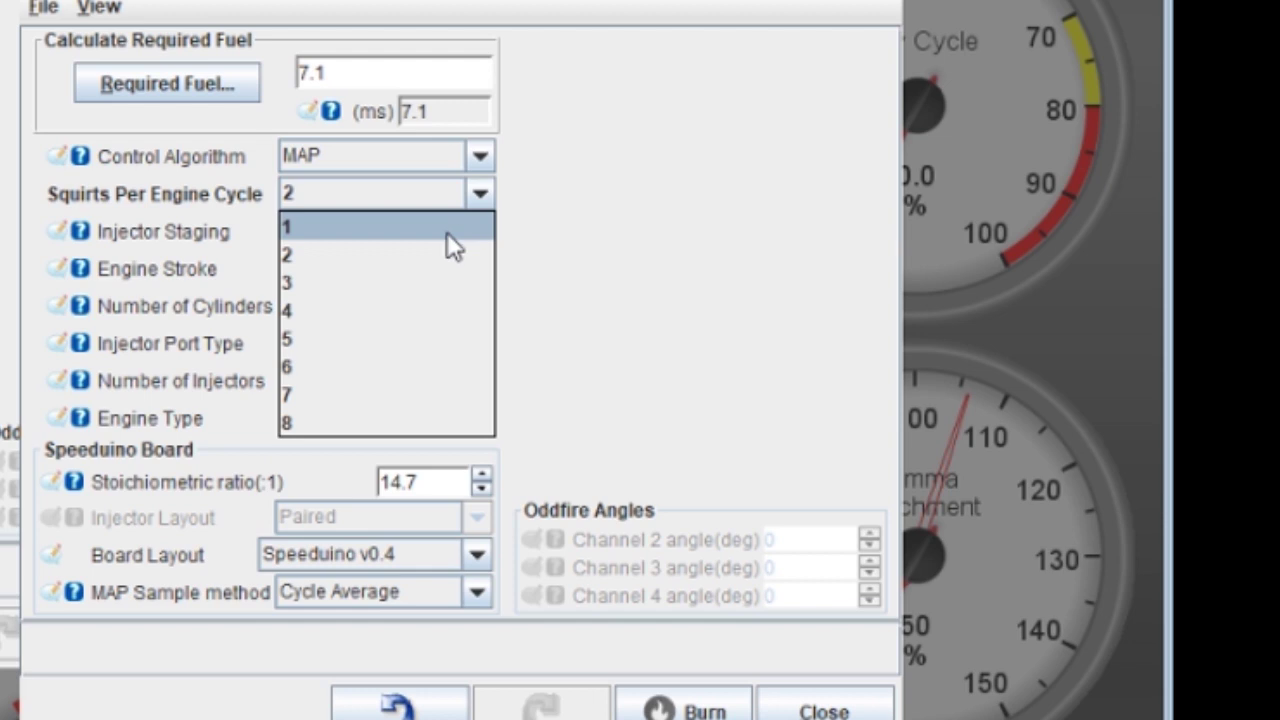
- Set Simultaneous injector staging and 1 squirt per cycle, making required fuel 7.0 ms
left_click(449, 237)
left_click(451, 252)
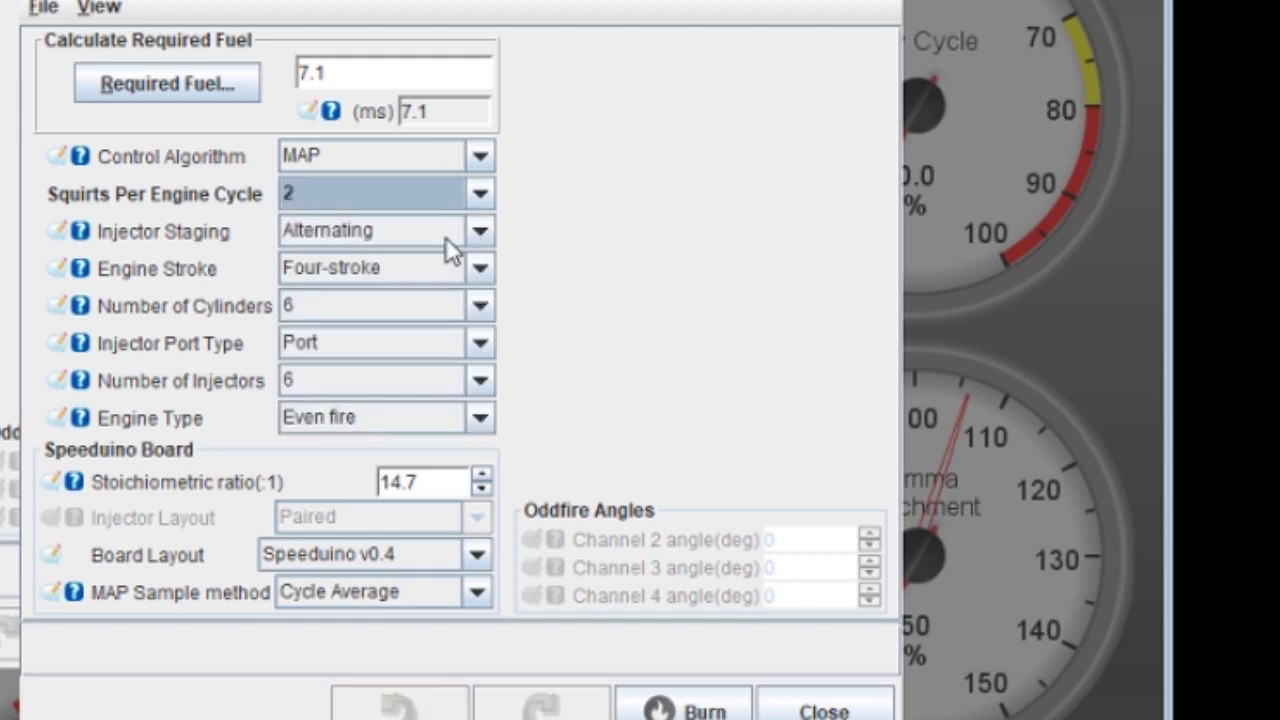
left_click(480, 232)
left_click(409, 264)
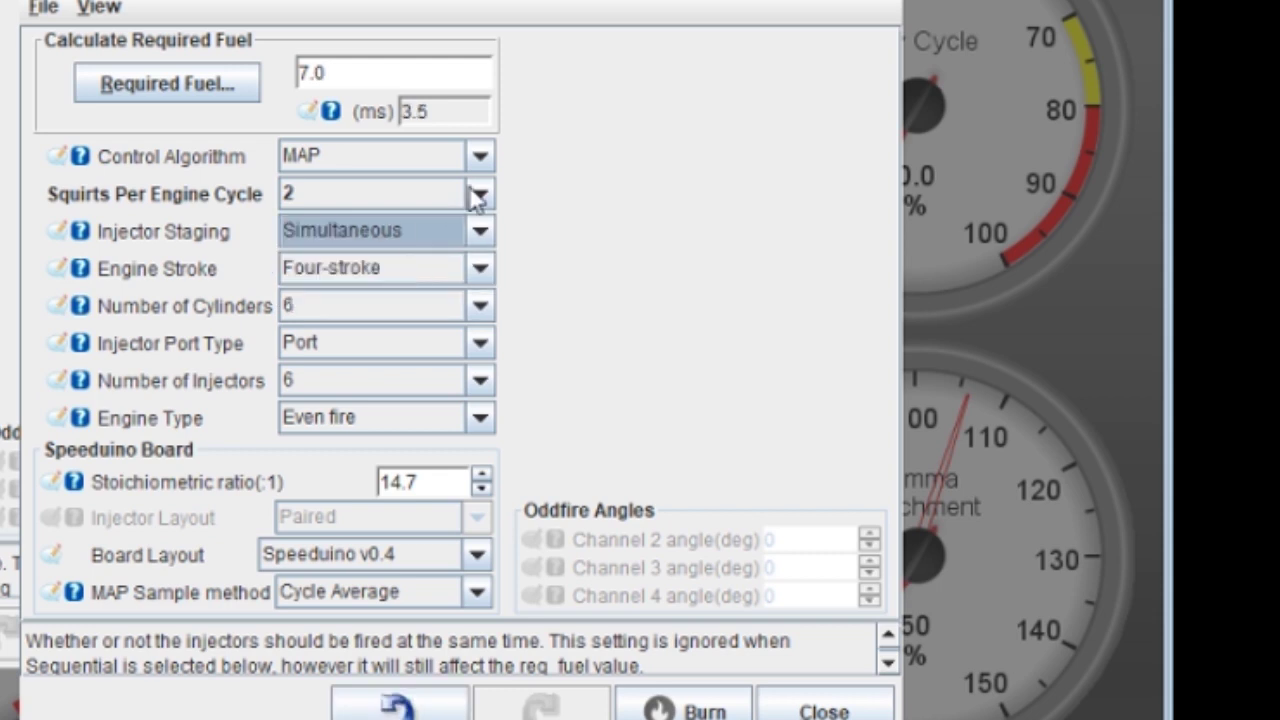
left_click(481, 193)
left_click(398, 224)
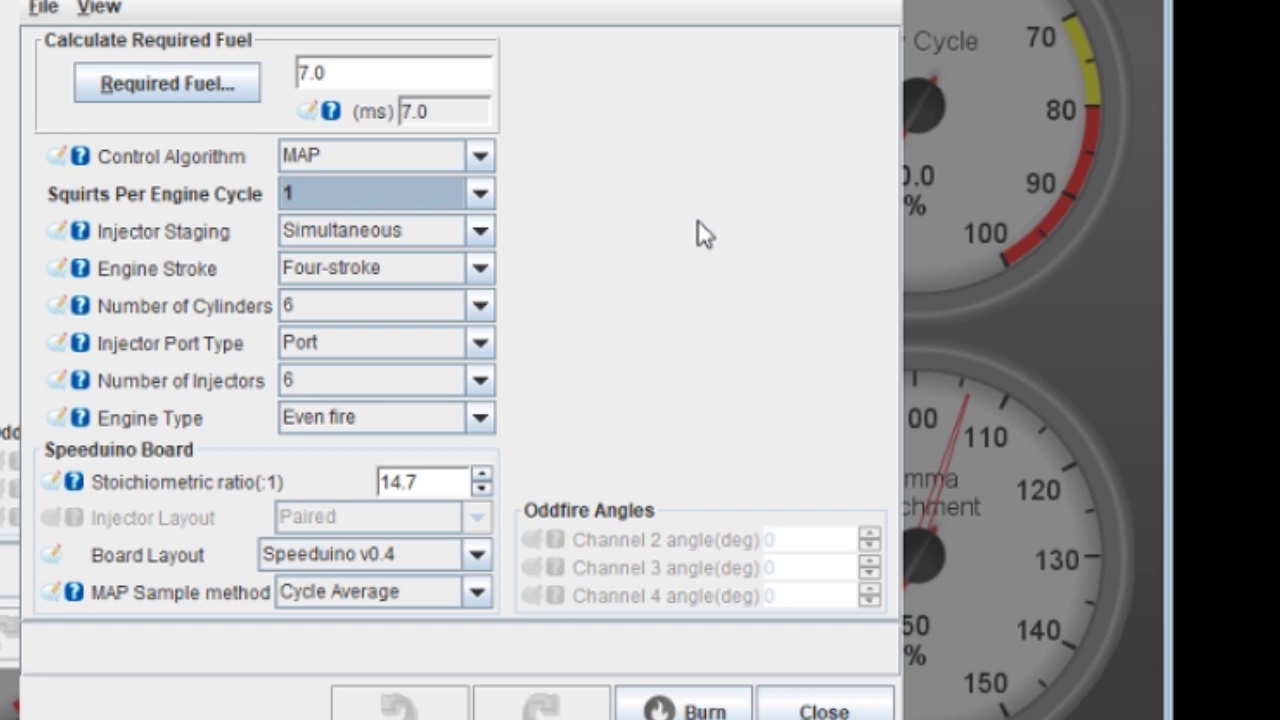
left_click(481, 194)
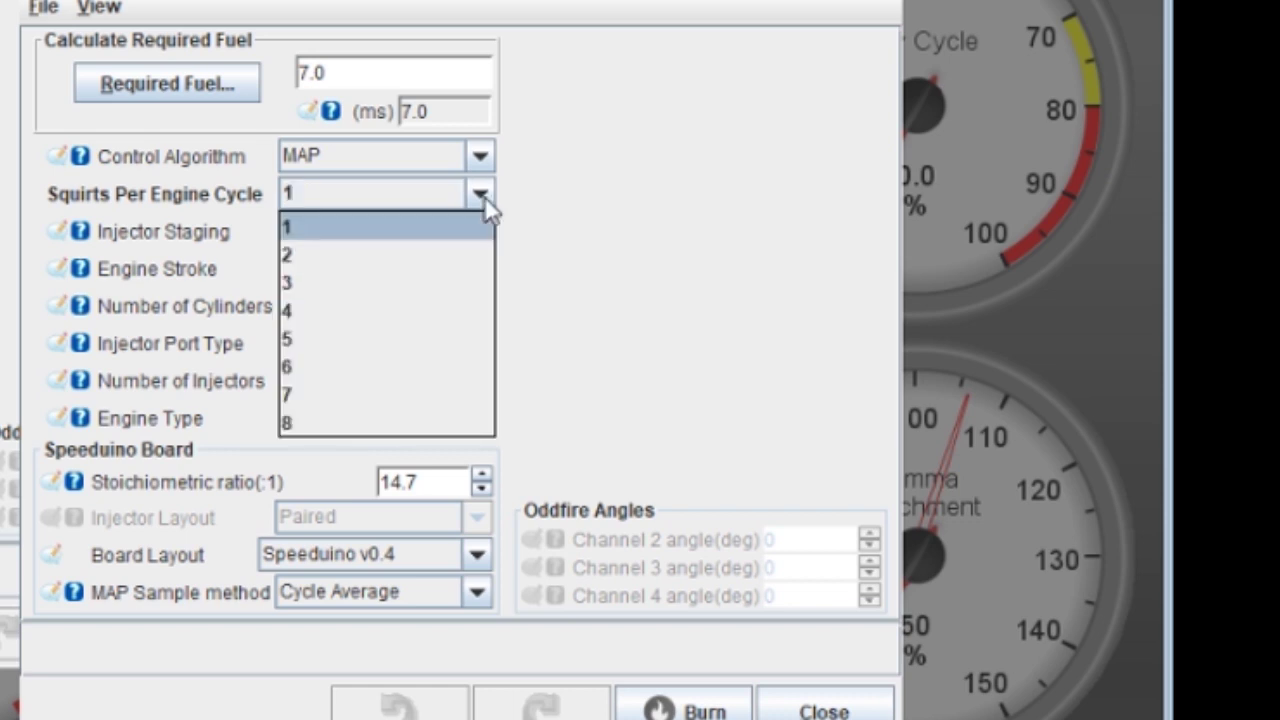
- Choose 2 squirts per engine cycle, halving the per-squirt pulsewidth to 3.5 ms
left_click(444, 258)
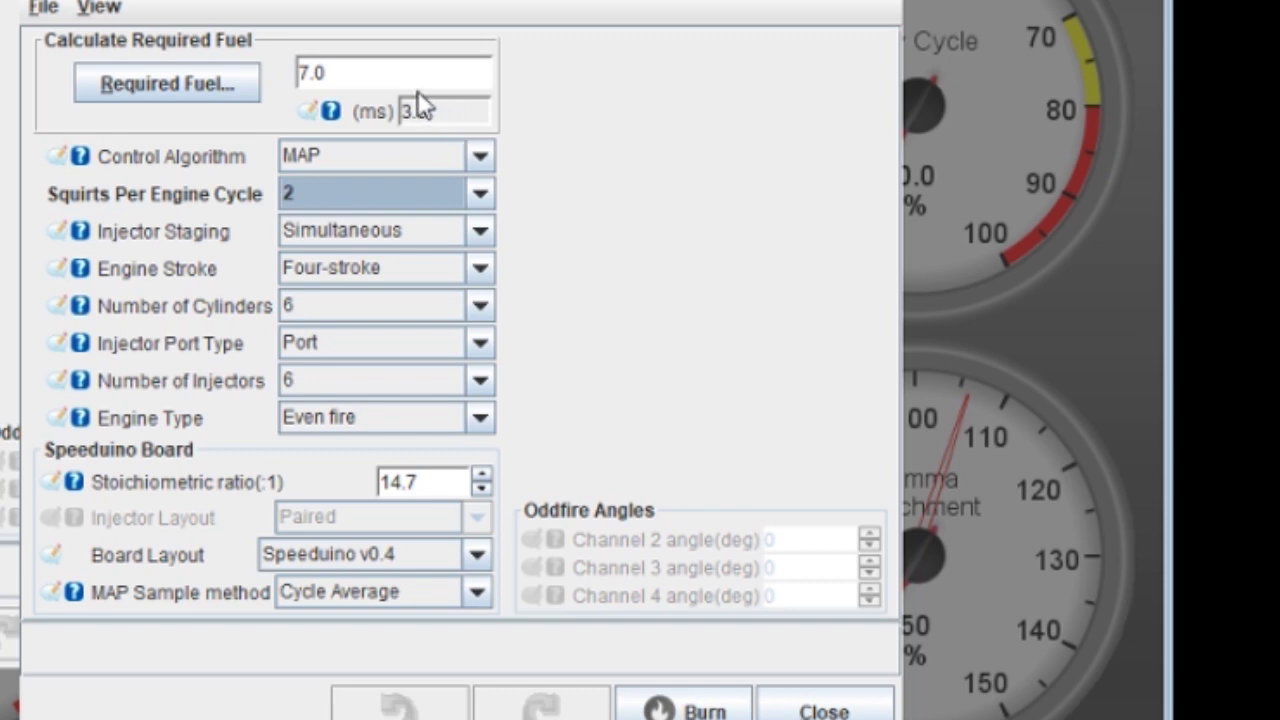
- Recalculate required fuel to 15.6 ms in the calculator, giving 7.8 ms per squirt
left_click(195, 80)
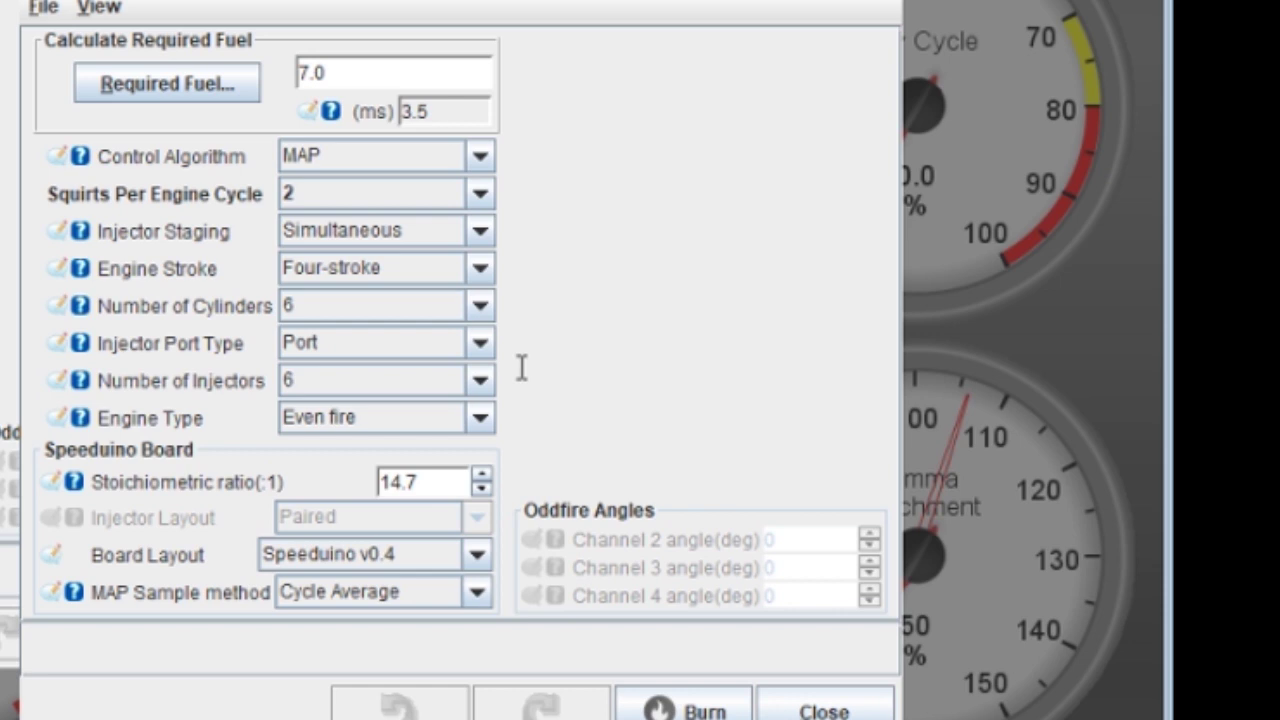
key("Return")
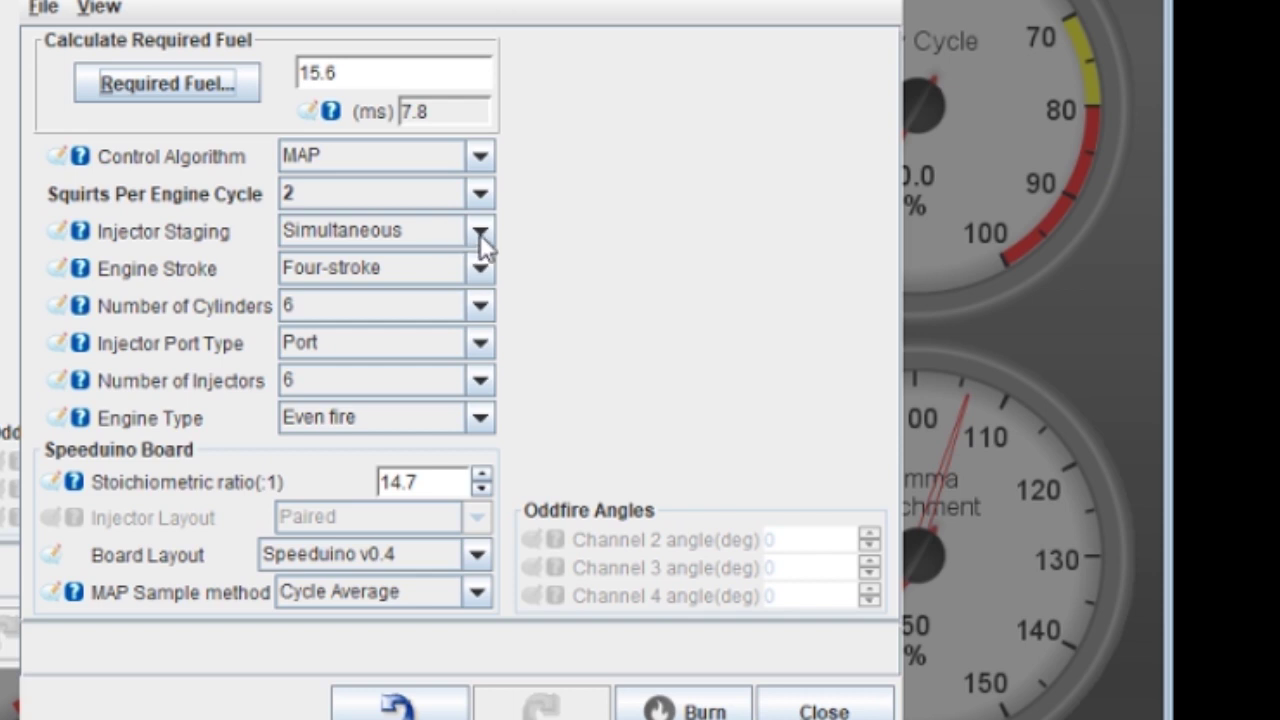
- Switch injector staging to Alternating, raising the per-squirt pulsewidth to 15.6 ms
left_click(480, 234)
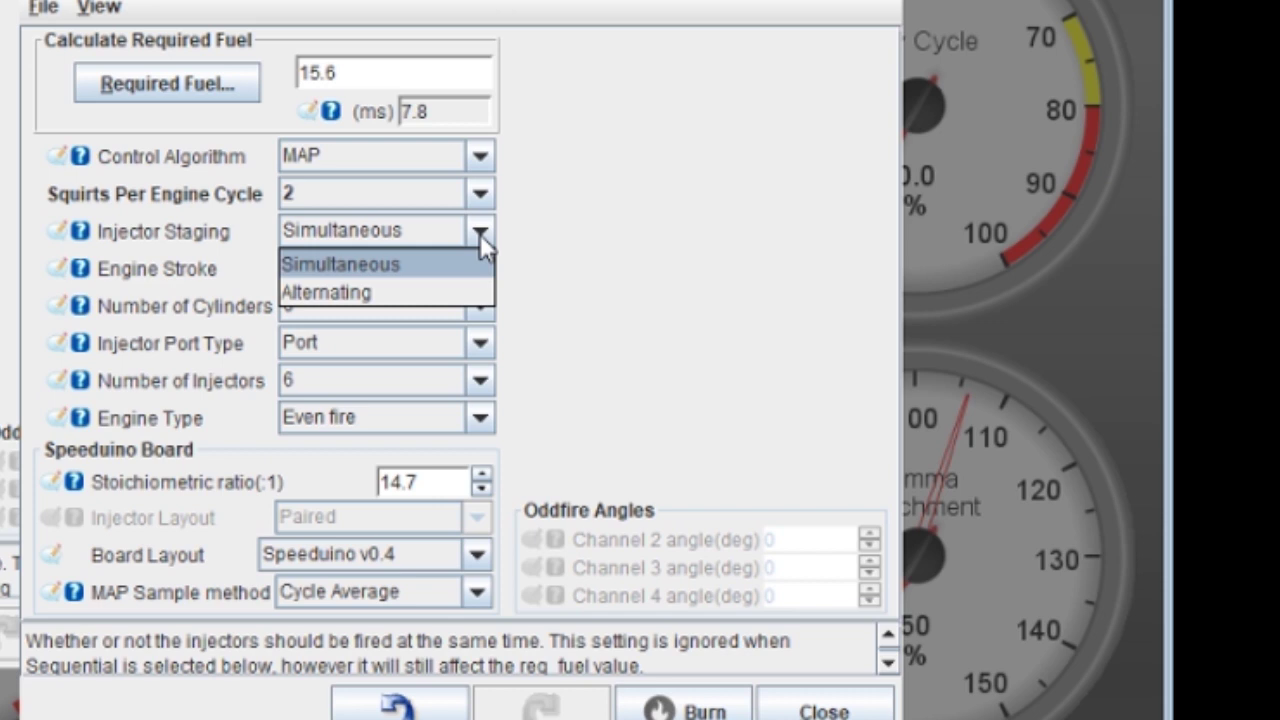
left_click(452, 292)
left_click(440, 113)
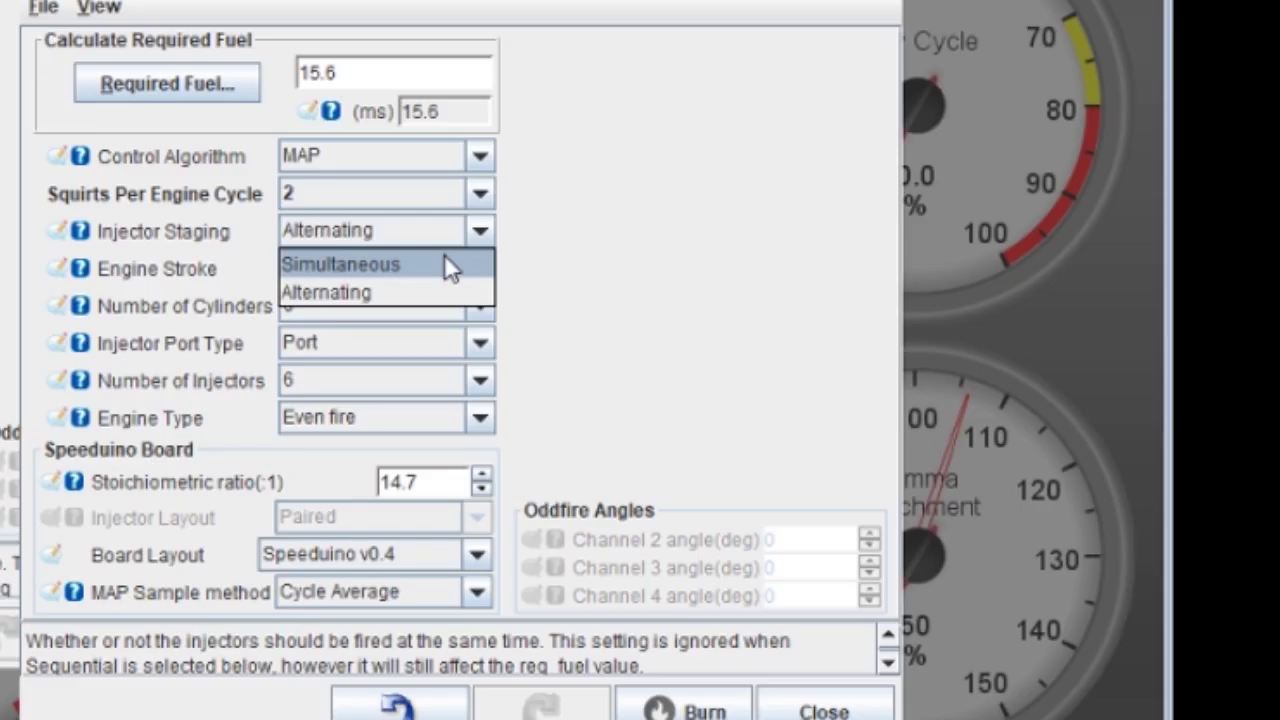
- Set injector staging back to Simultaneous so each squirt reads 7.8 ms again
left_click(444, 257)
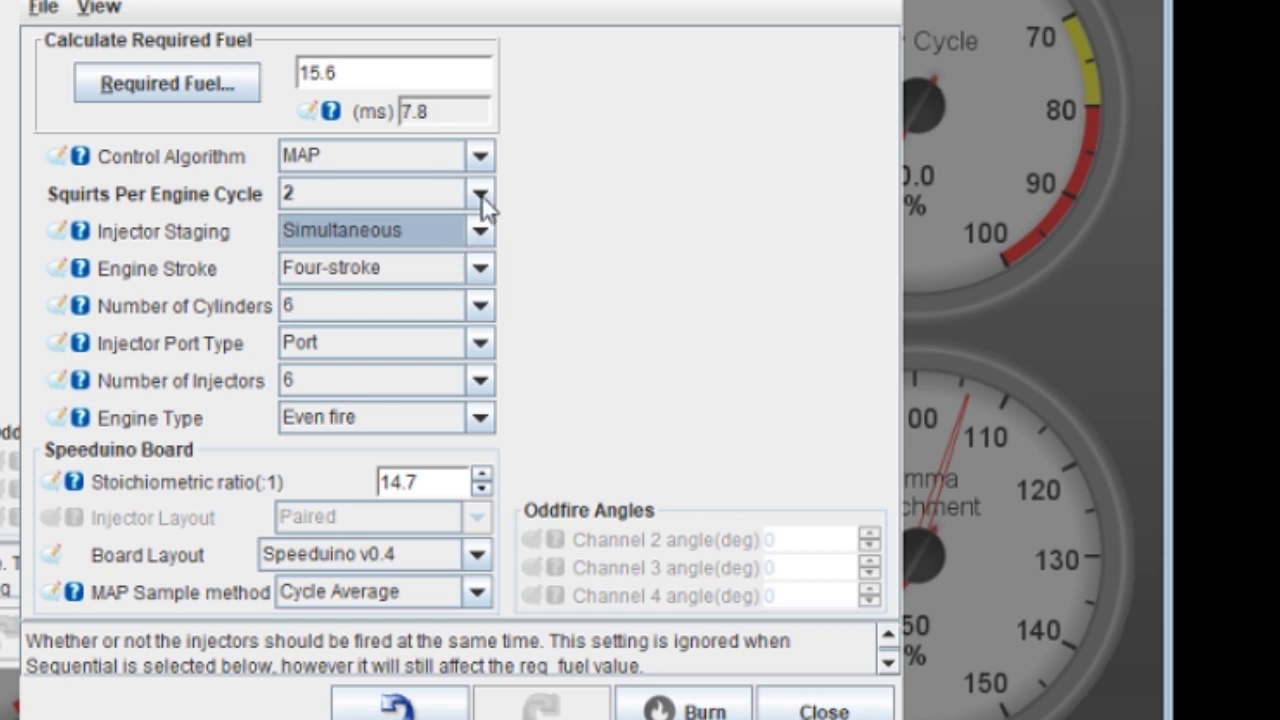
- Select 3 squirts per engine cycle, cutting the per-squirt pulsewidth to 5.2 ms, and show its help
left_click(481, 195)
left_click(406, 280)
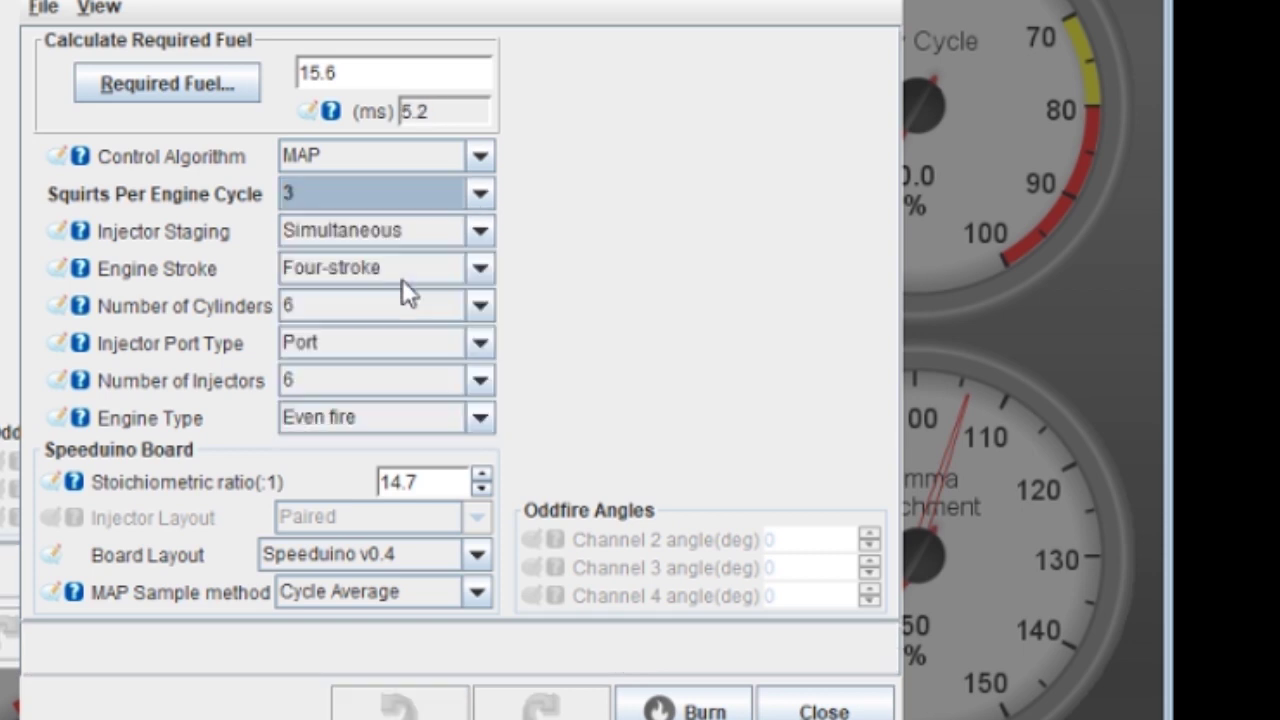
left_click(443, 113)
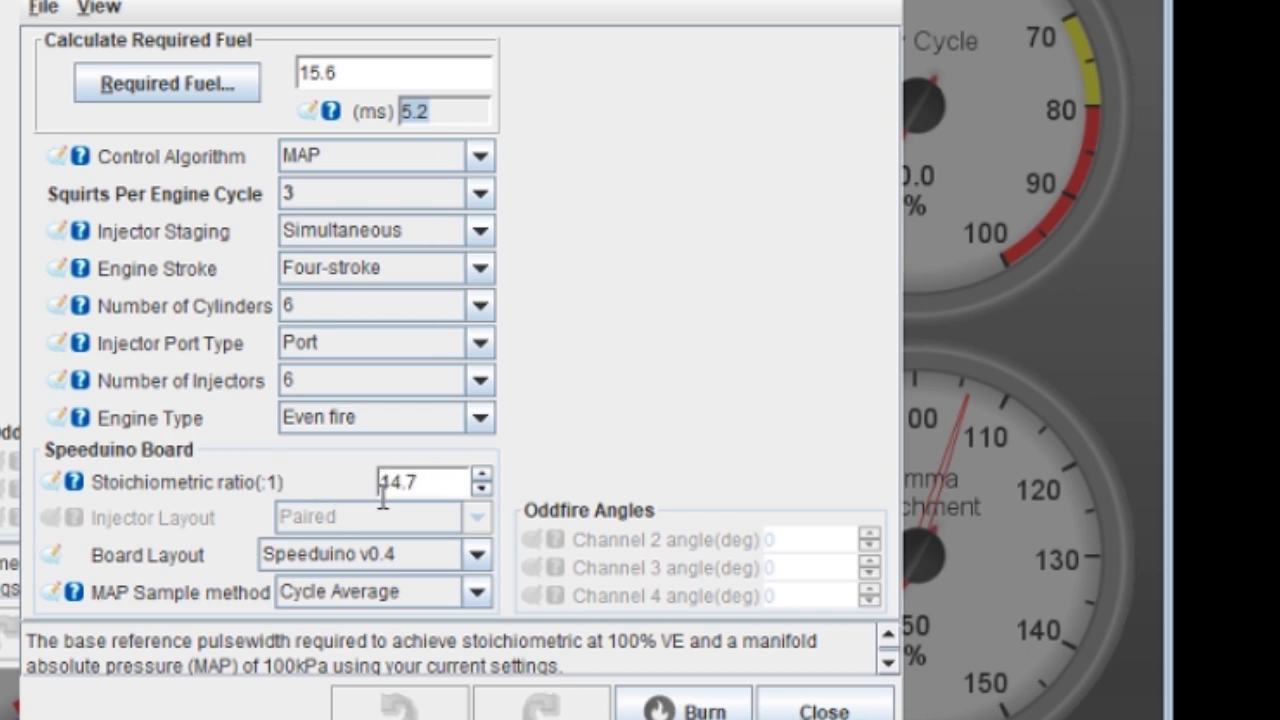
key("Tab")
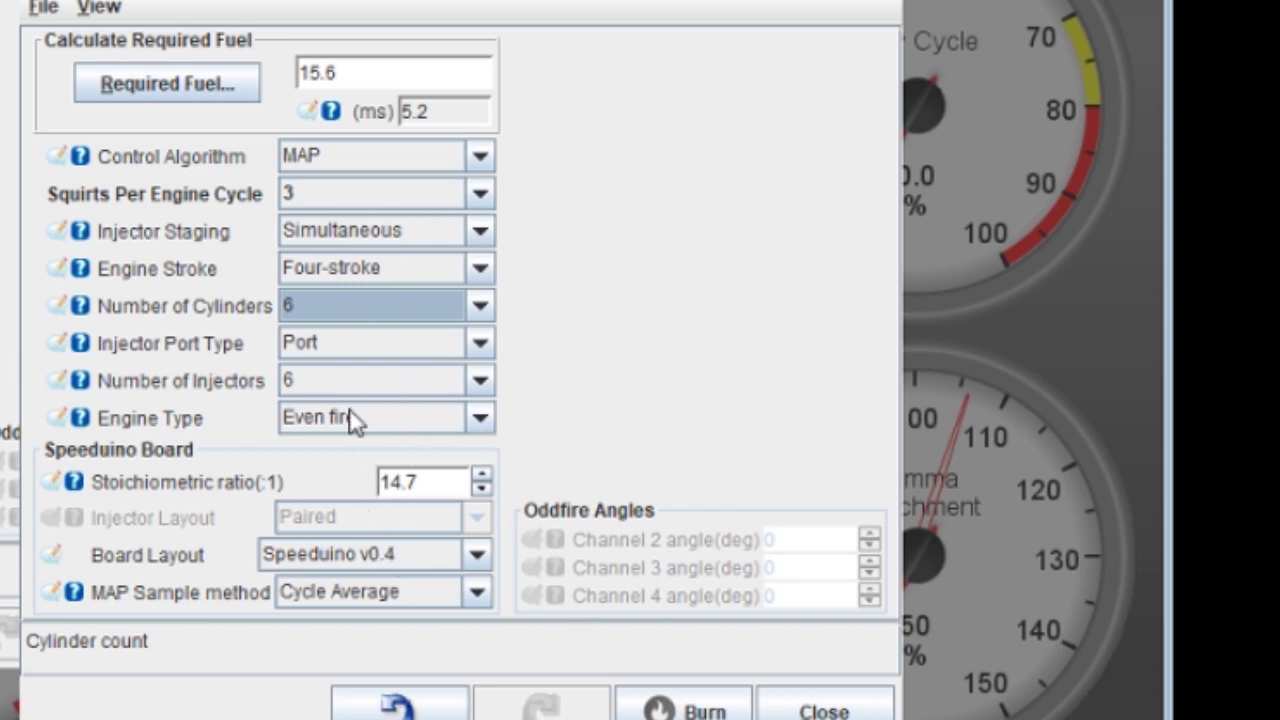
left_click(482, 420)
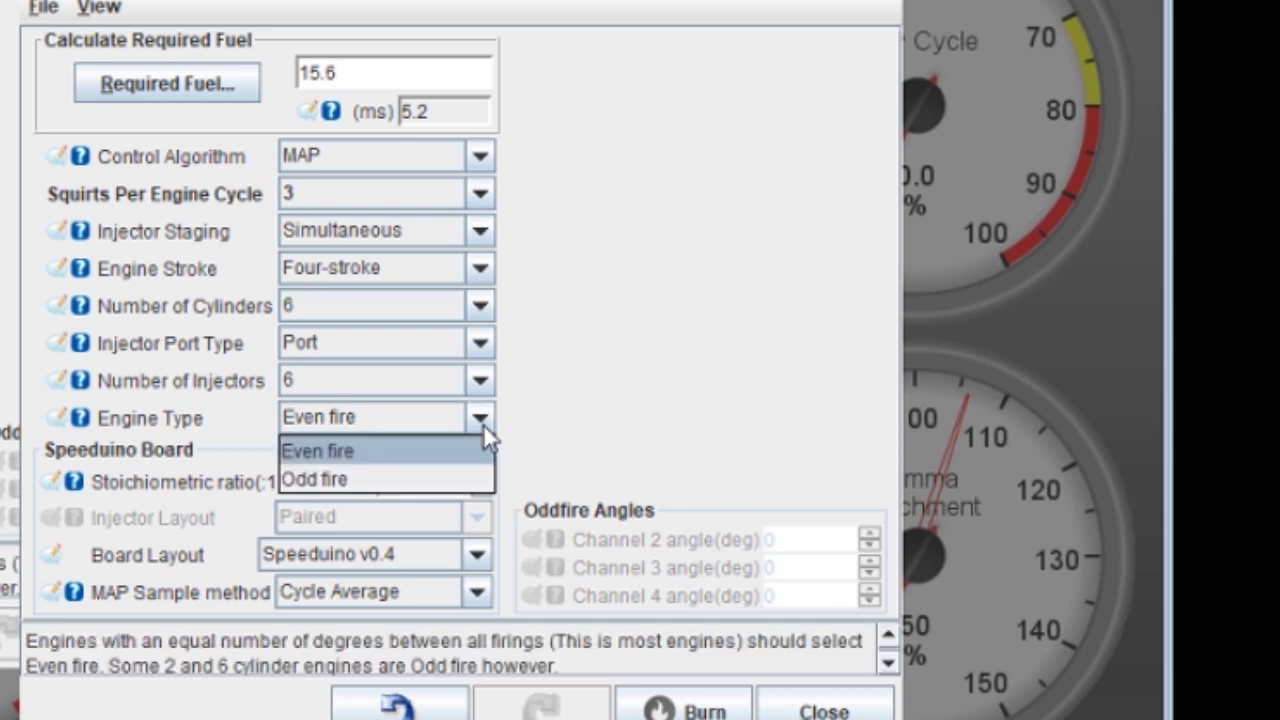
- Change the engine type to Odd fire, enabling oddfire angles for channels 2–4
left_click(478, 484)
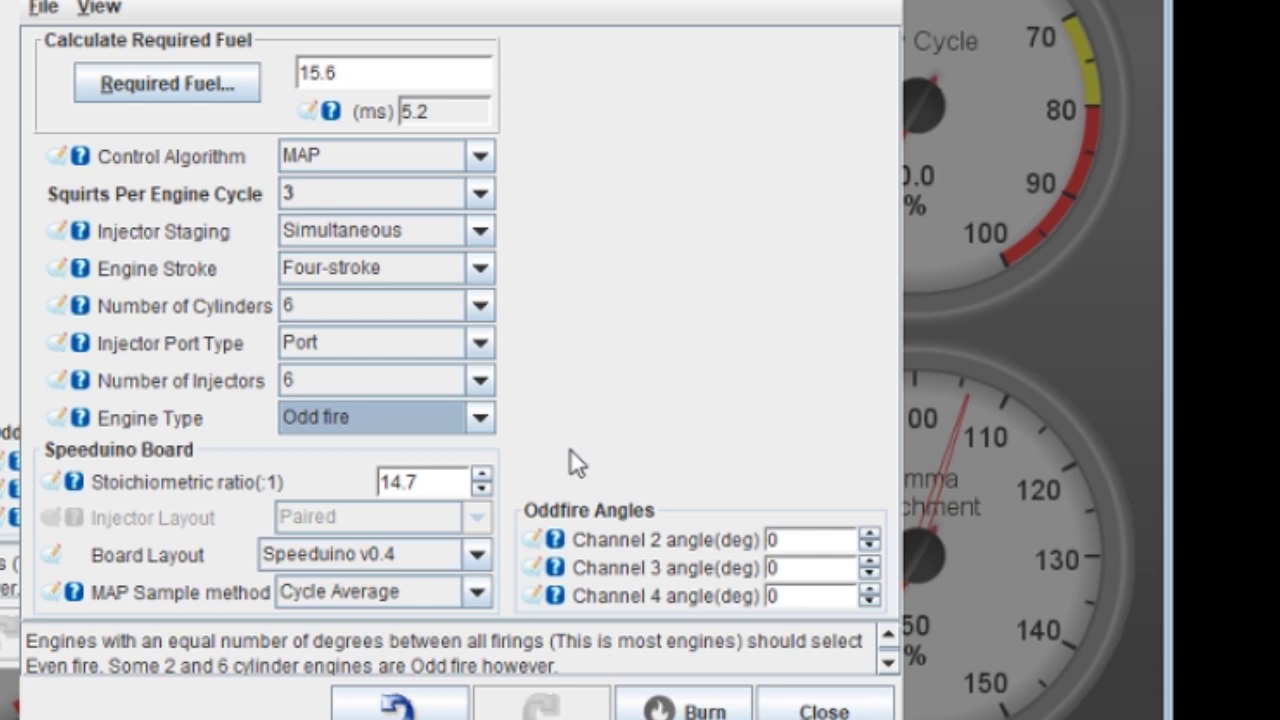
- Set the engine type back to Even fire, disabling the oddfire channel angles
left_click(460, 422)
left_click(436, 443)
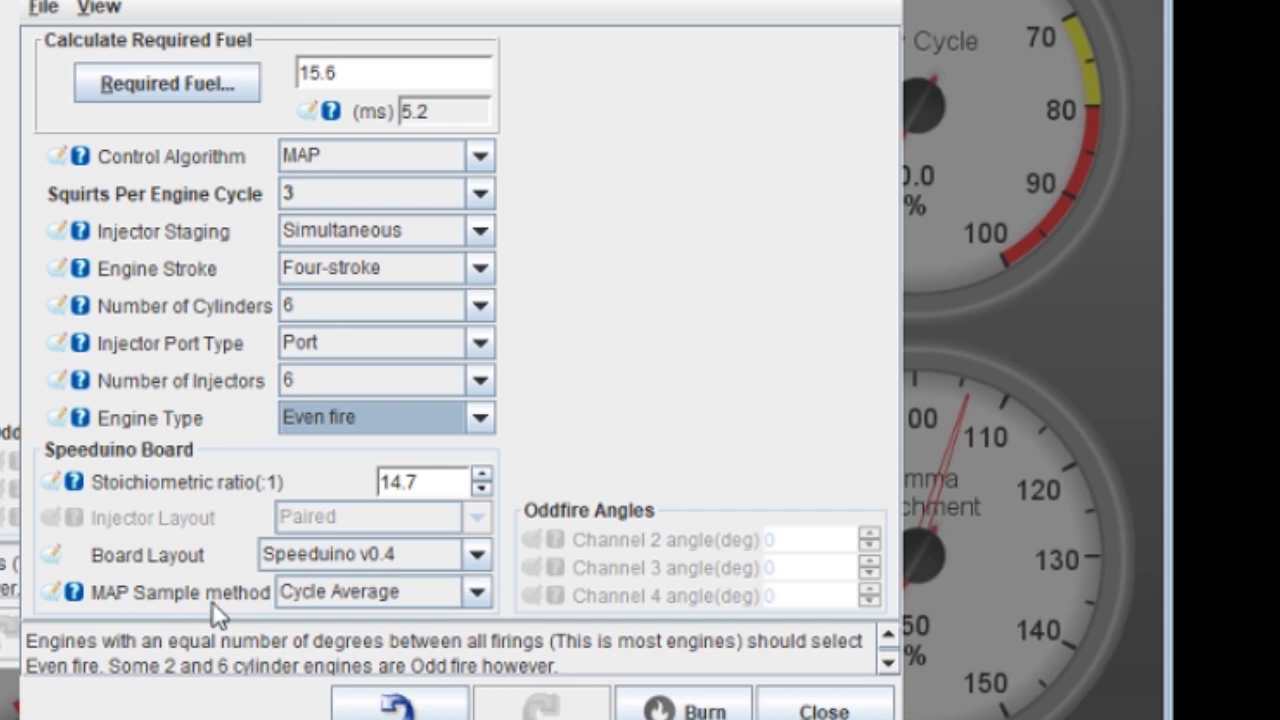
left_click(392, 598)
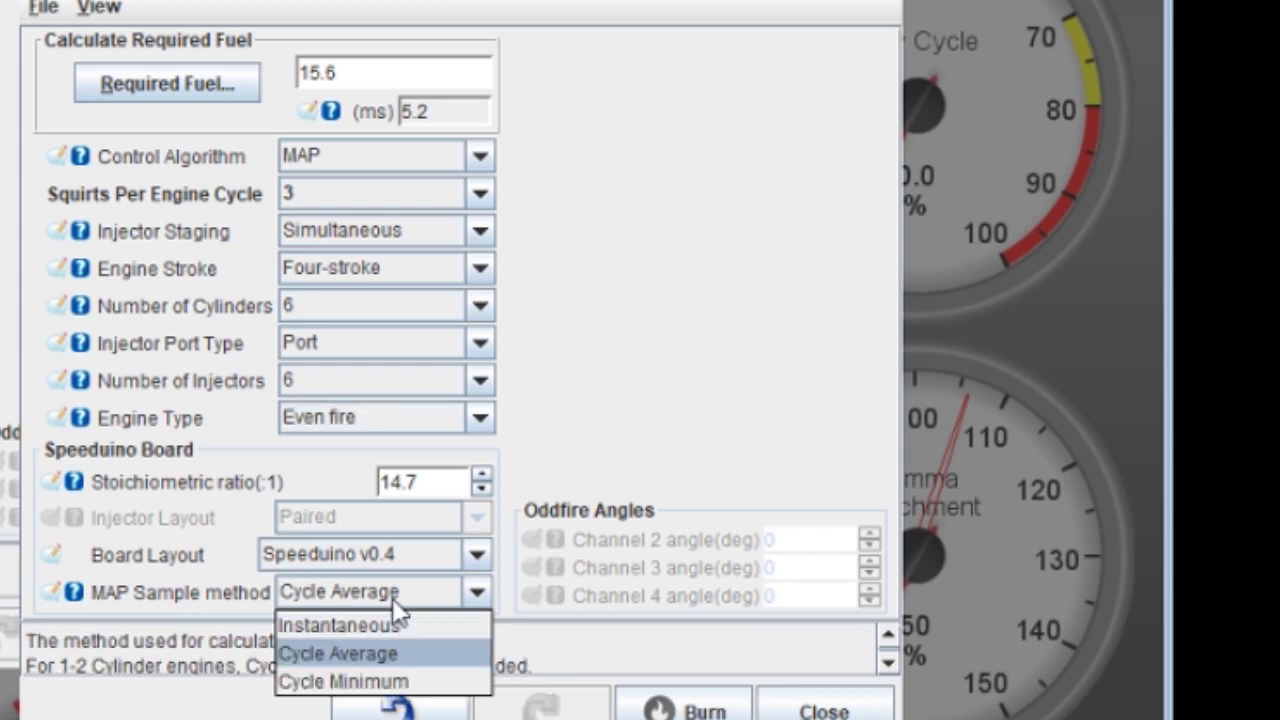
- Choose Cycle Average as the MAP sample method, over Instantaneous or Cycle Minimum
left_click(411, 655)
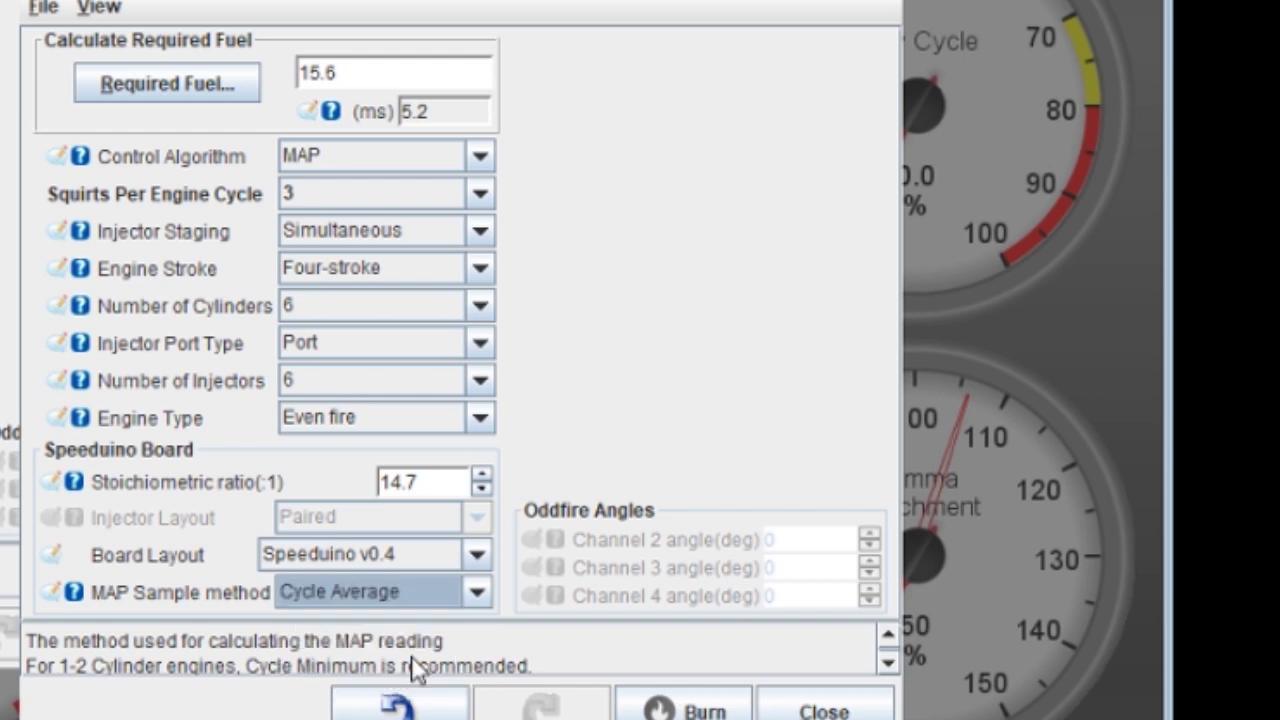